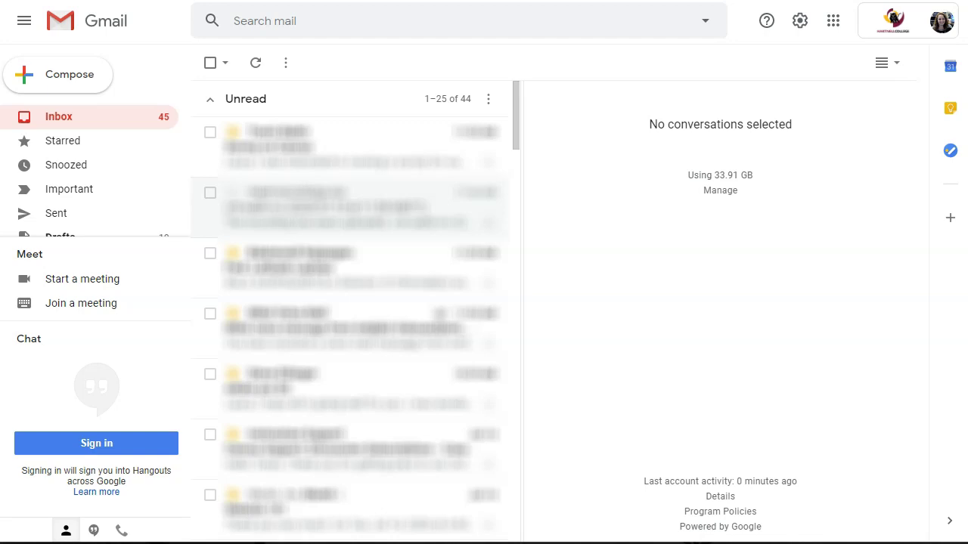
Start an instant Google Meet meeting from Gmail's Meet sidebar.
{"action": "left_click", "coordinate": [69, 277]}
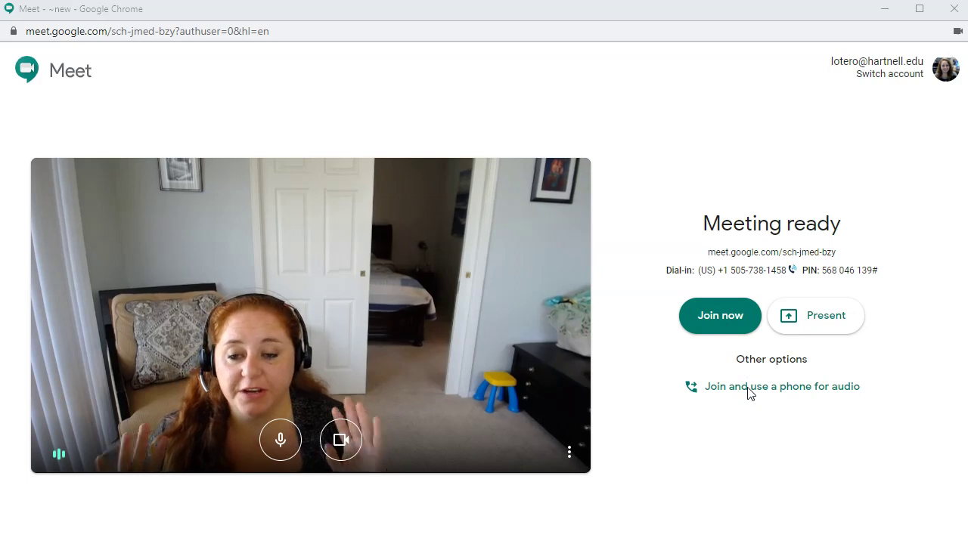
Join the meeting, copy its joining info, and close the Add others dialog.
{"action": "left_click", "coordinate": [718, 316]}
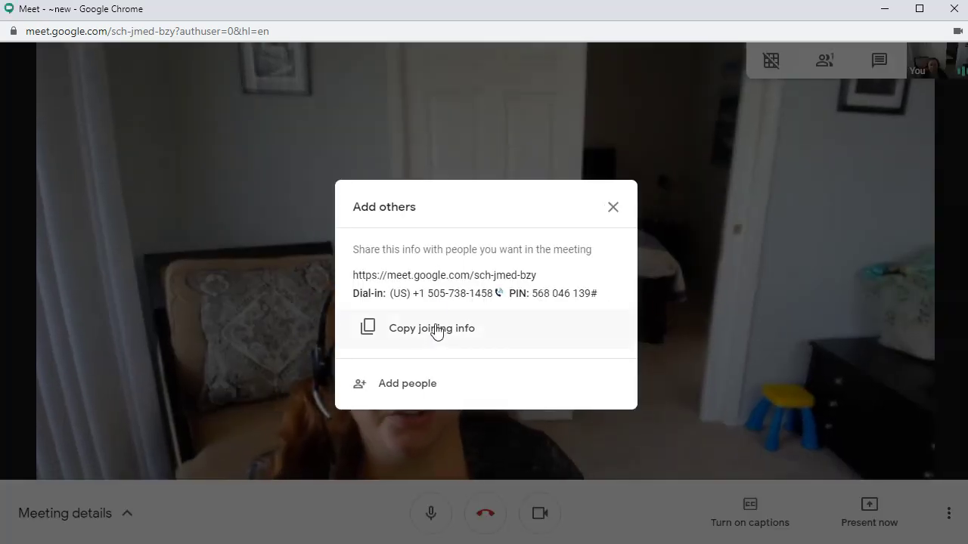
{"action": "left_click", "coordinate": [421, 228]}
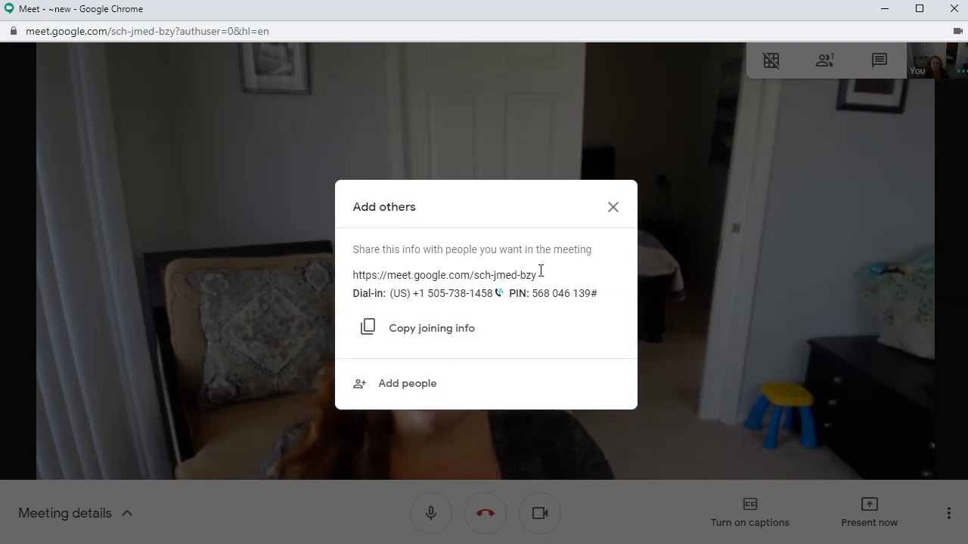
{"action": "left_click", "coordinate": [615, 201]}
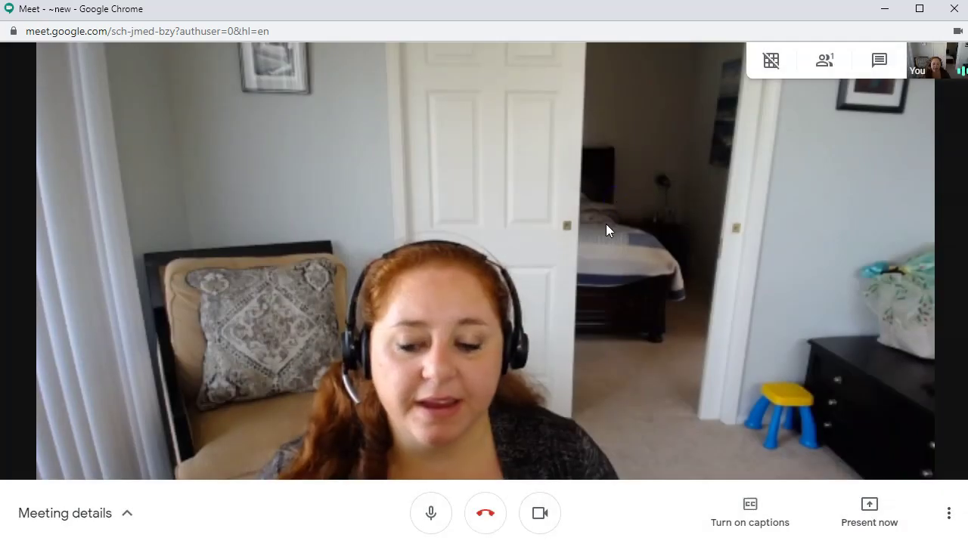
Turn off the camera so only the profile picture appears.
{"action": "left_click", "coordinate": [541, 517]}
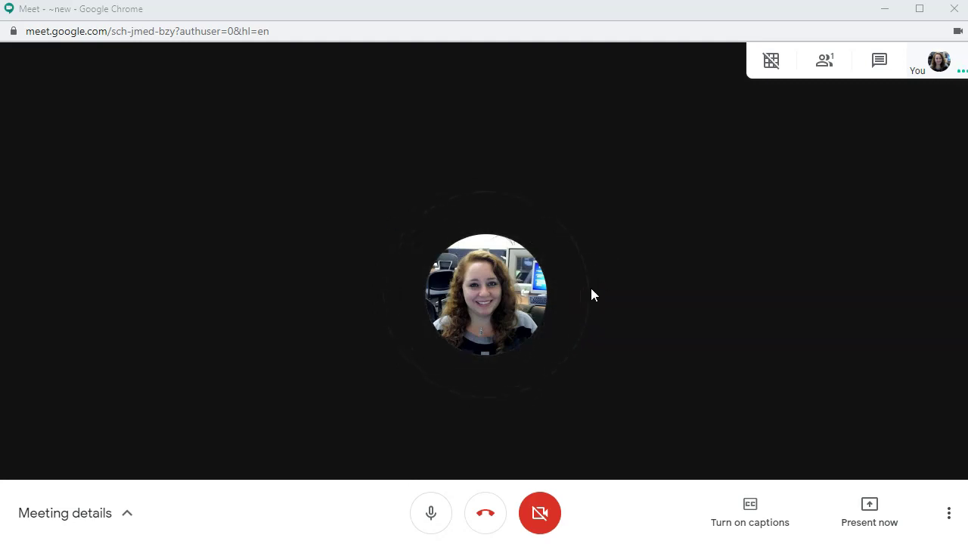
{"action": "left_click", "coordinate": [751, 511]}
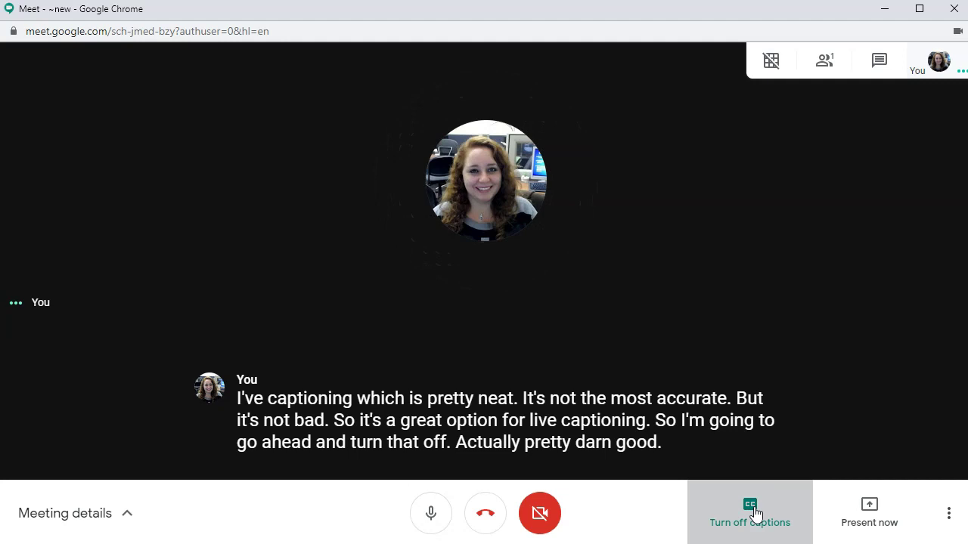
{"action": "left_click", "coordinate": [756, 513]}
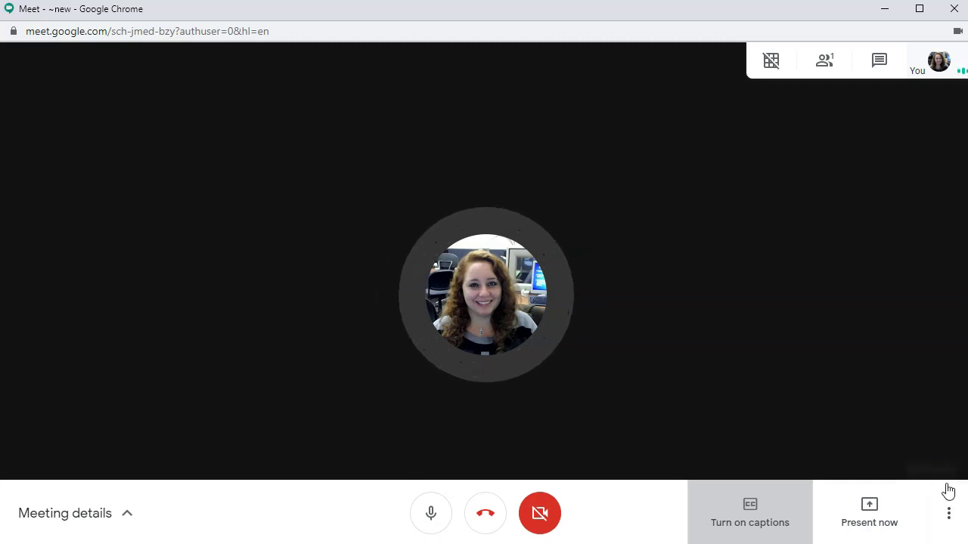
Choose Record meeting from More options and accept the consent notice.
{"action": "left_click", "coordinate": [952, 522]}
{"action": "left_click", "coordinate": [949, 517]}
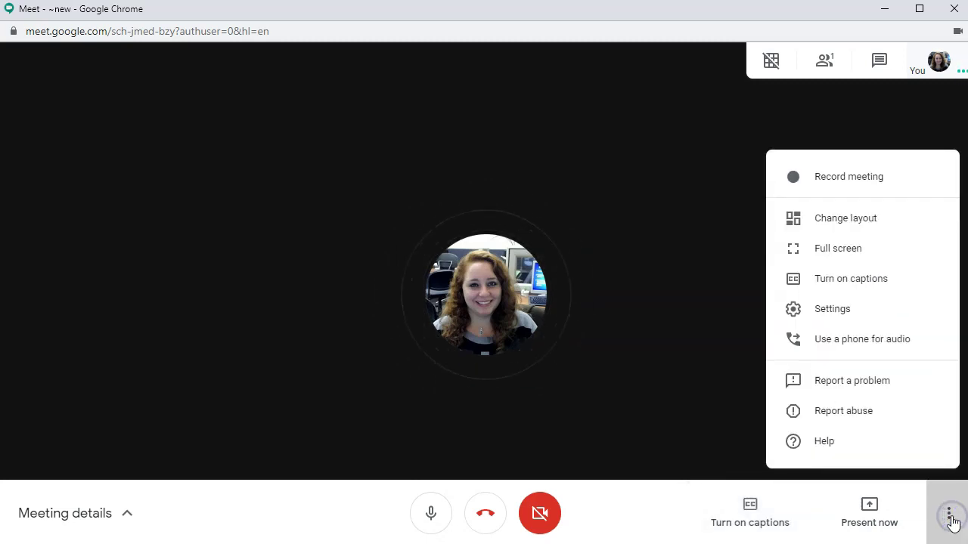
{"action": "left_click", "coordinate": [871, 178]}
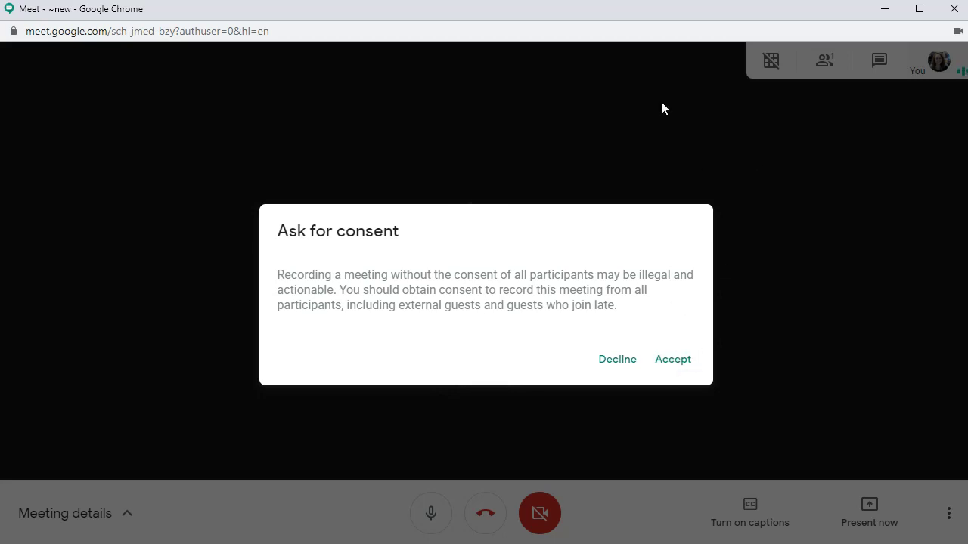
{"action": "left_click", "coordinate": [678, 363]}
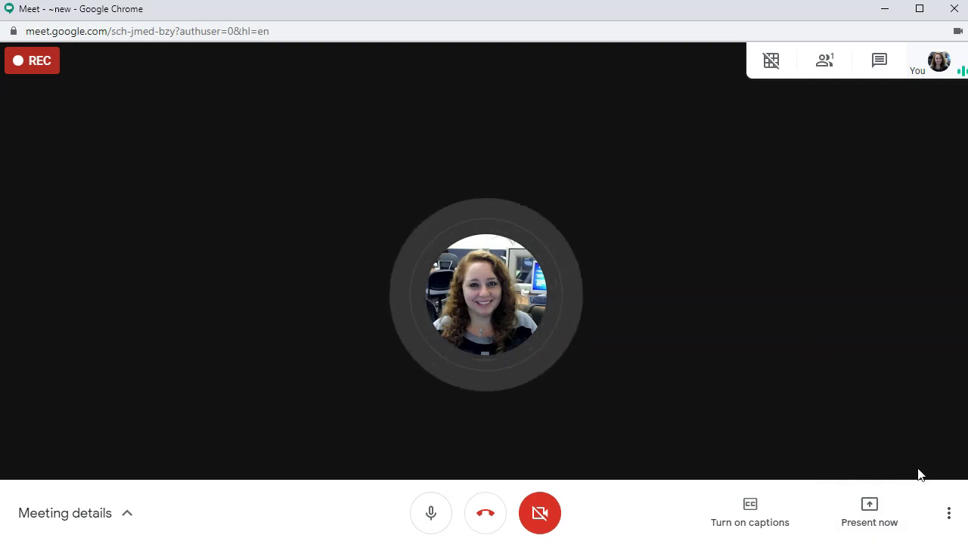
Stop the meeting recording from More options and confirm stopping it.
{"action": "left_click", "coordinate": [949, 524]}
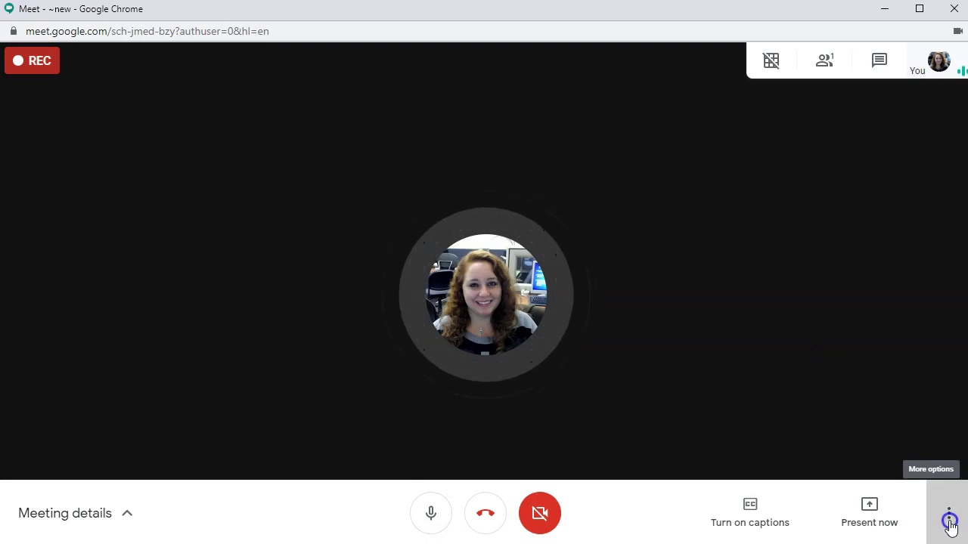
{"action": "left_click", "coordinate": [888, 170]}
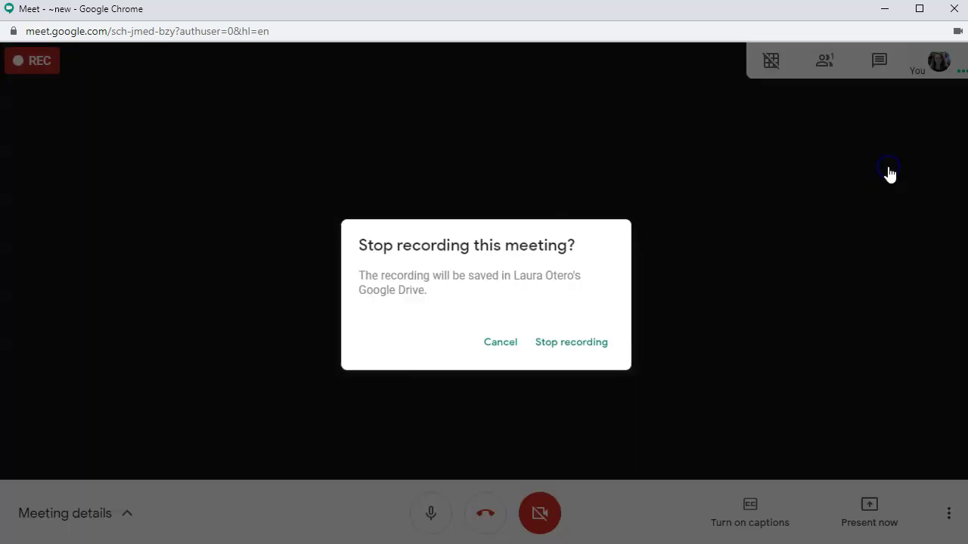
{"action": "left_click", "coordinate": [574, 356]}
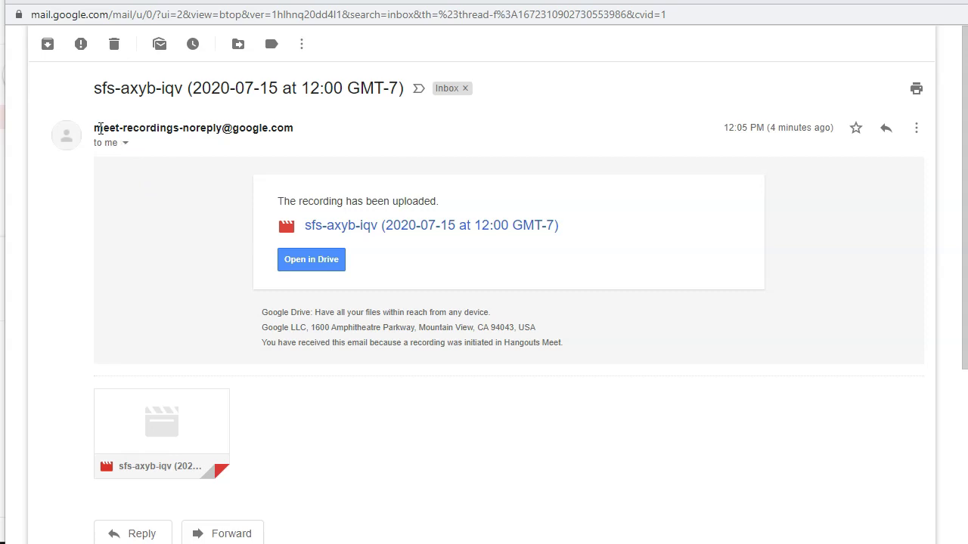
{"action": "mouse_move", "coordinate": [198, 127]}
{"action": "left_click_drag", "start_coordinate": [94, 88], "coordinate": [182, 88]}
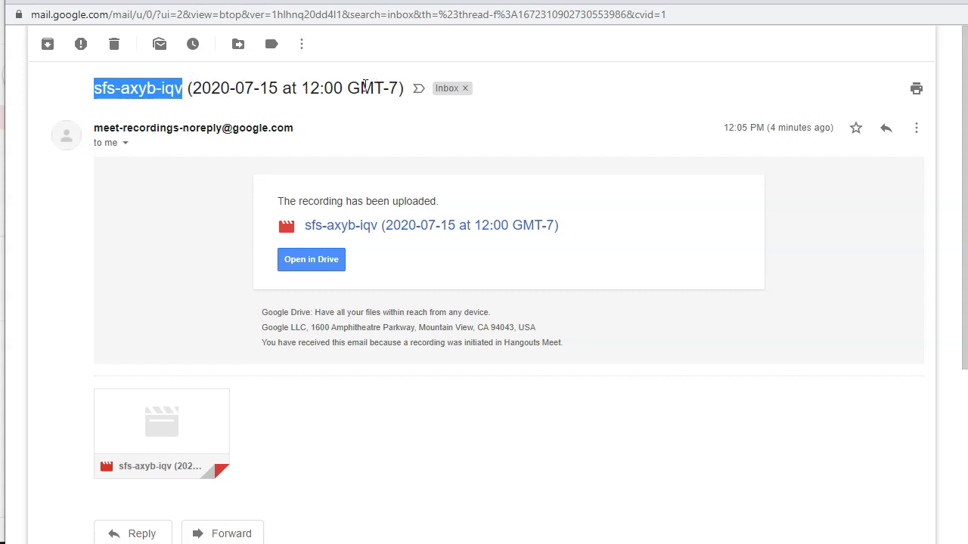
{"action": "left_click", "coordinate": [316, 103]}
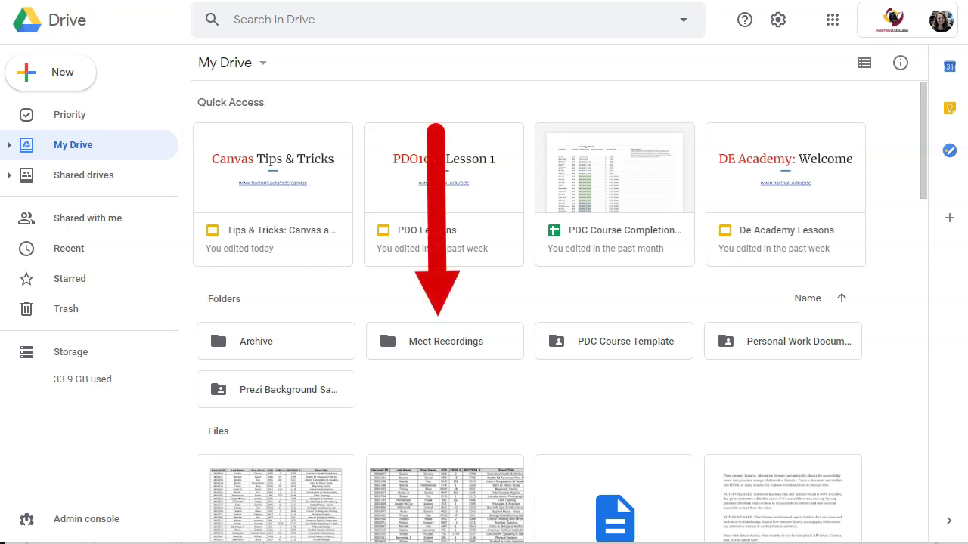
Open the Meet Recordings folder in My Drive.
{"action": "double_click", "coordinate": [442, 344]}
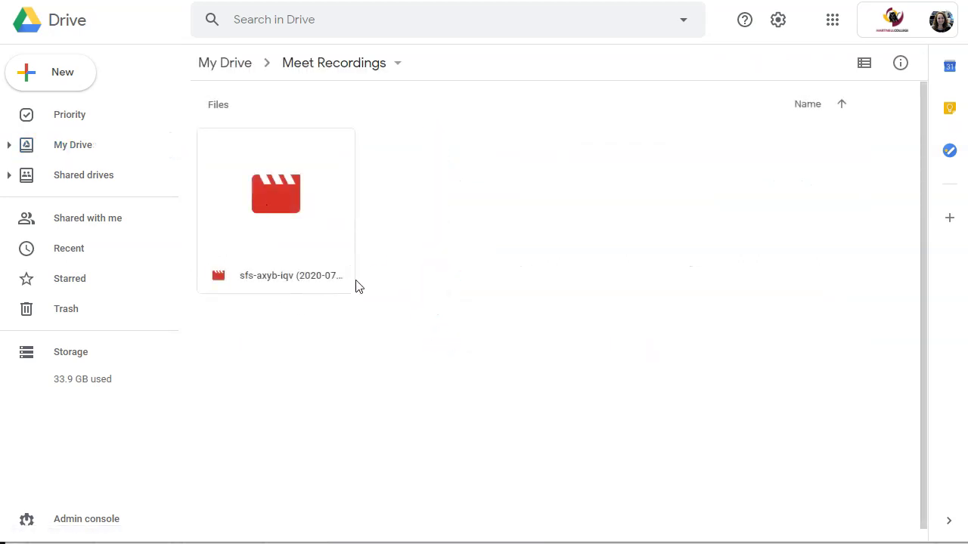
Bring up the context menu for the sfs-axyb-iqv recording file.
{"action": "right_click", "coordinate": [288, 225]}
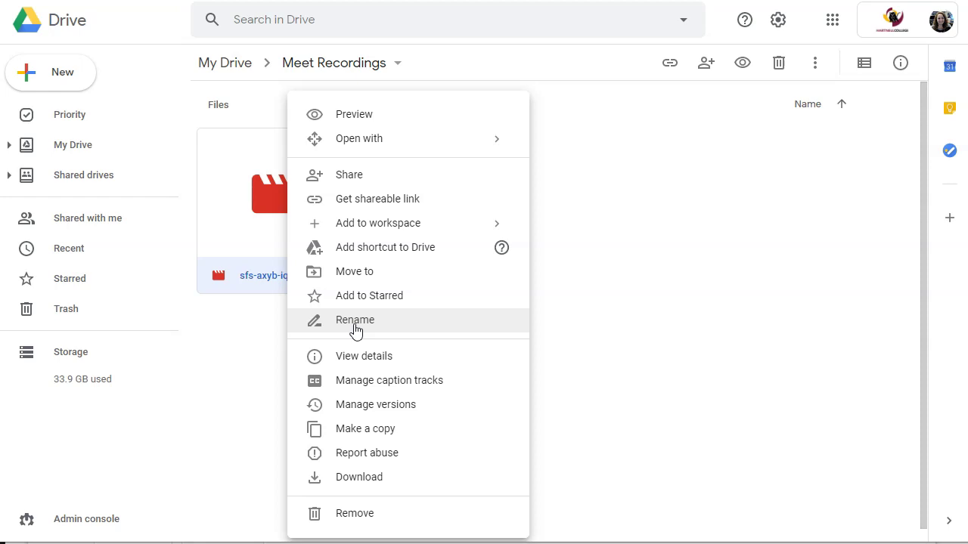
Rename the sfs-axyb-iqv recording to the presenter's name plus 'Group Presentation'.
{"action": "left_click", "coordinate": [356, 327]}
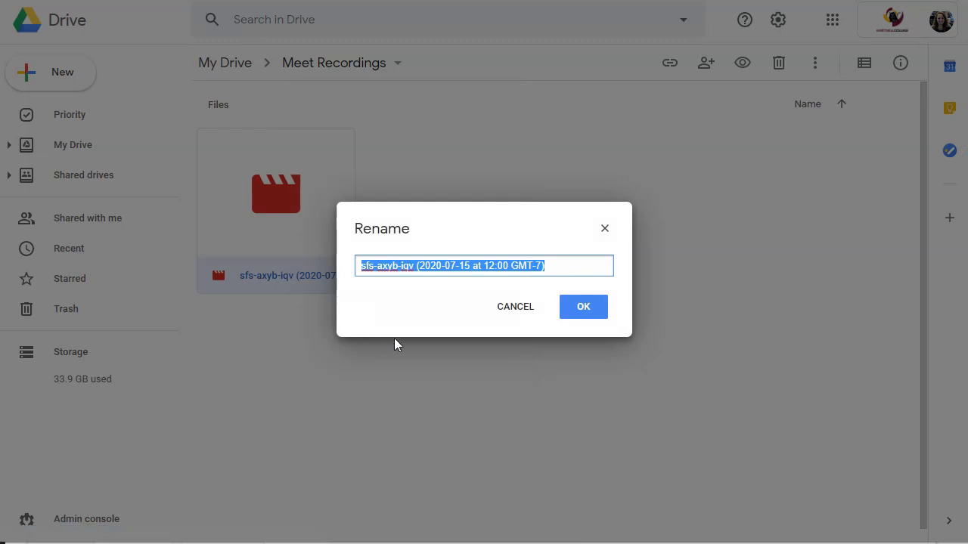
{"action": "type", "text": "LOtero"}
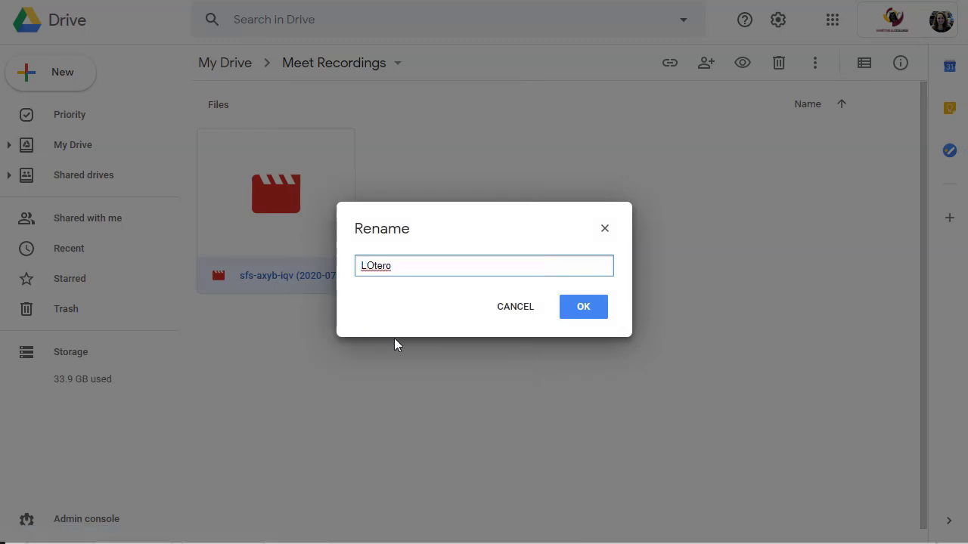
{"action": "type", "text": " Group Presentation"}
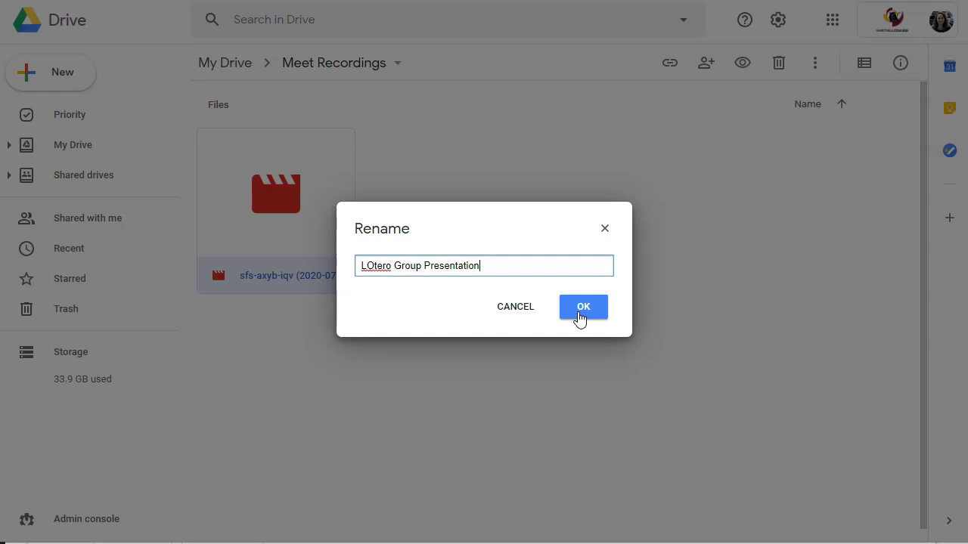
{"action": "left_click", "coordinate": [579, 318]}
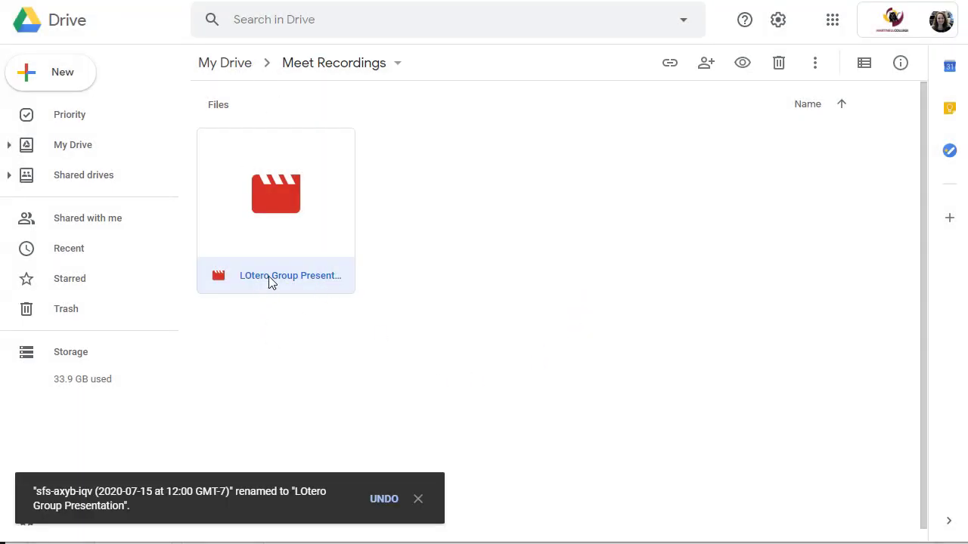
Generate a shareable link for the renamed recording from its context menu.
{"action": "right_click", "coordinate": [270, 252]}
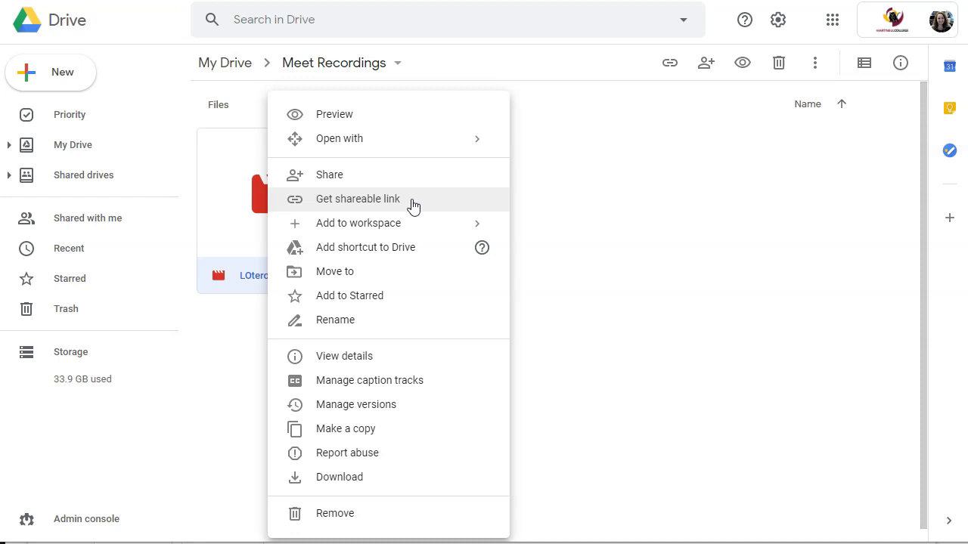
{"action": "left_click", "coordinate": [371, 198]}
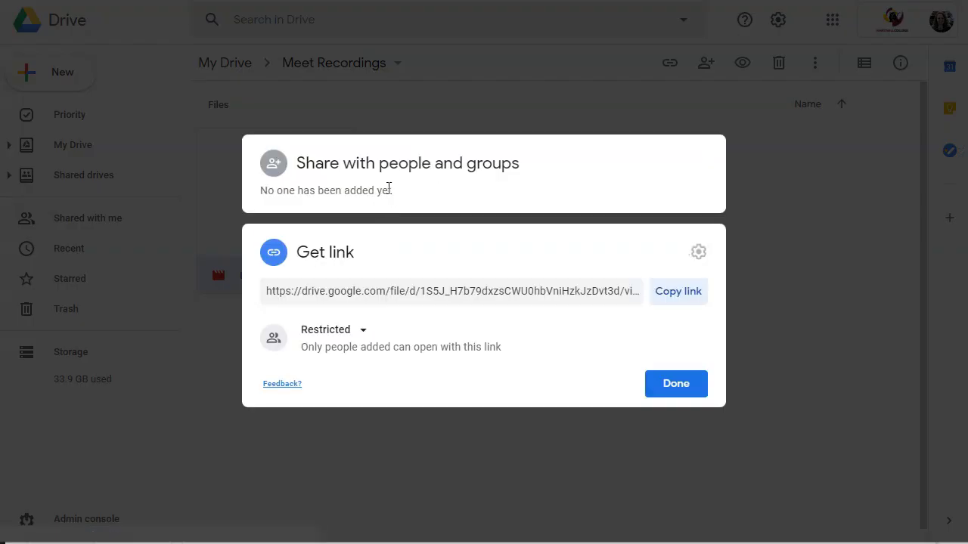
Set link access to 'Anyone with the link' as Viewer and copy the link.
{"action": "left_click", "coordinate": [363, 330]}
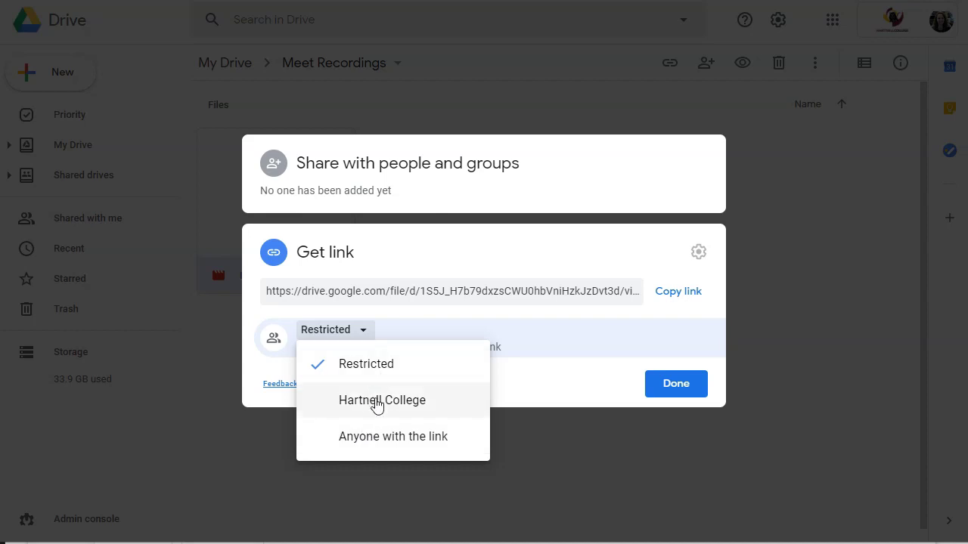
{"action": "left_click", "coordinate": [391, 437]}
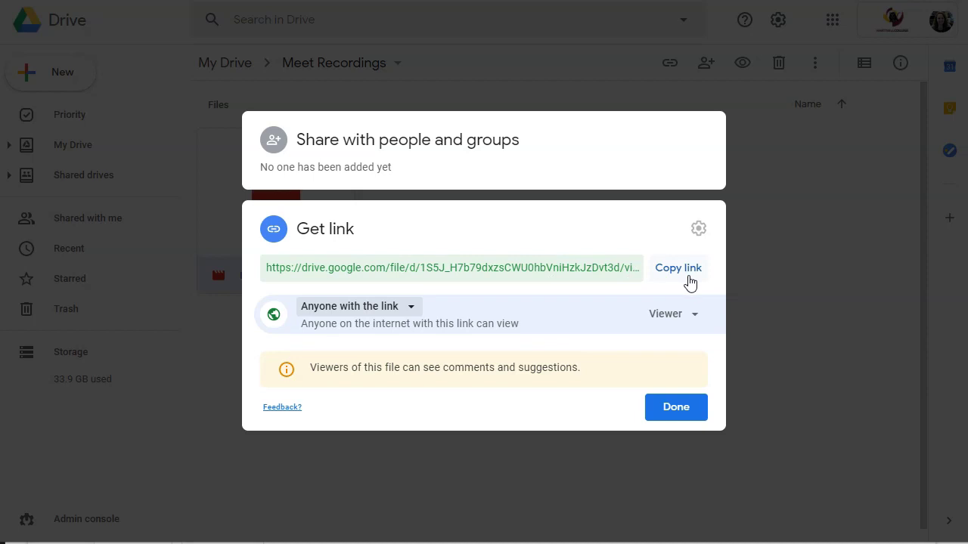
{"action": "left_click", "coordinate": [687, 277]}
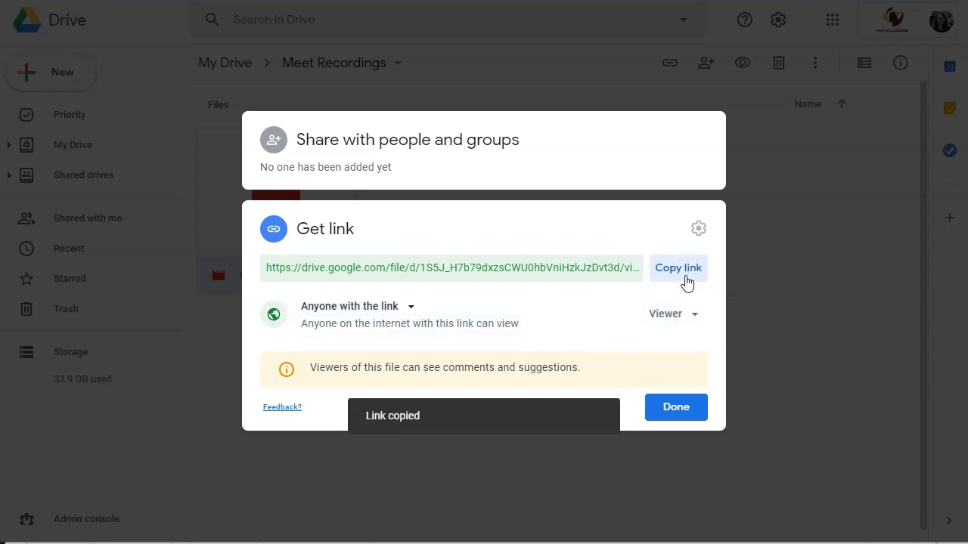
Copy the recording's 'Anyone with the link' viewer link to the clipboard once more.
{"action": "left_click", "coordinate": [672, 408]}
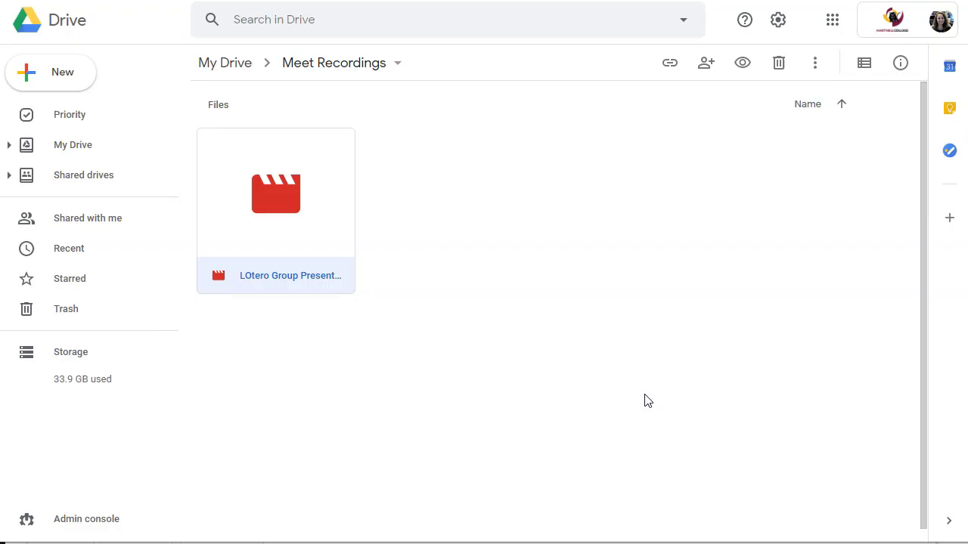
{"action": "right_click", "coordinate": [300, 217]}
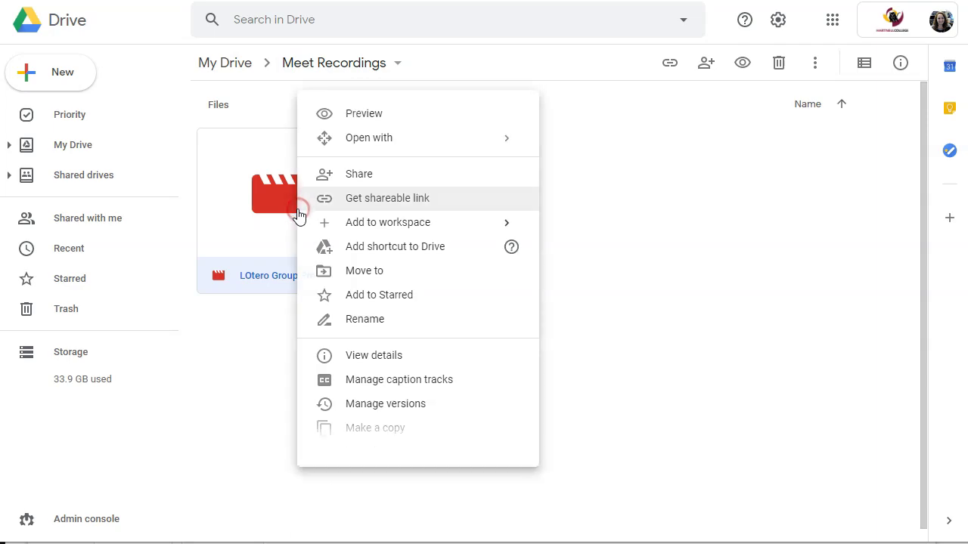
{"action": "left_click", "coordinate": [406, 198]}
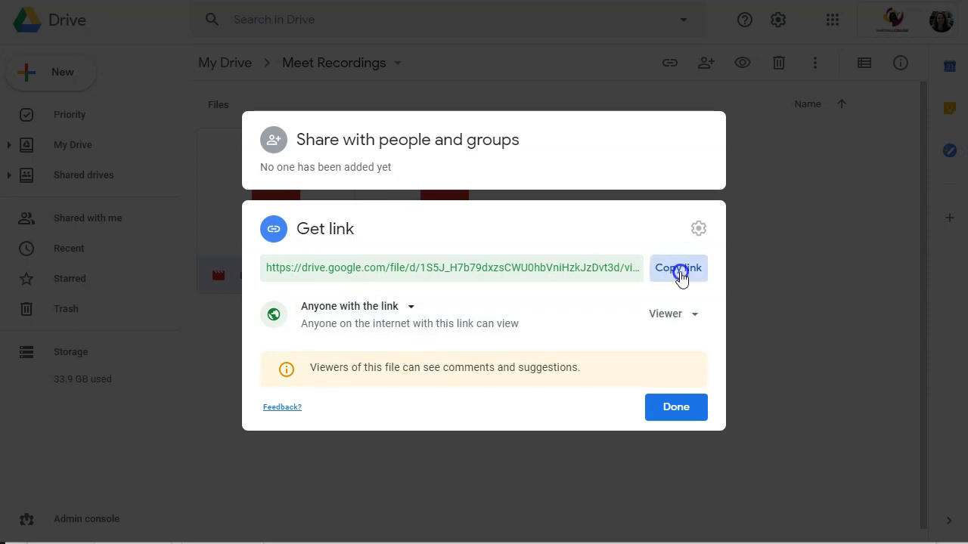
{"action": "left_click", "coordinate": [682, 272]}
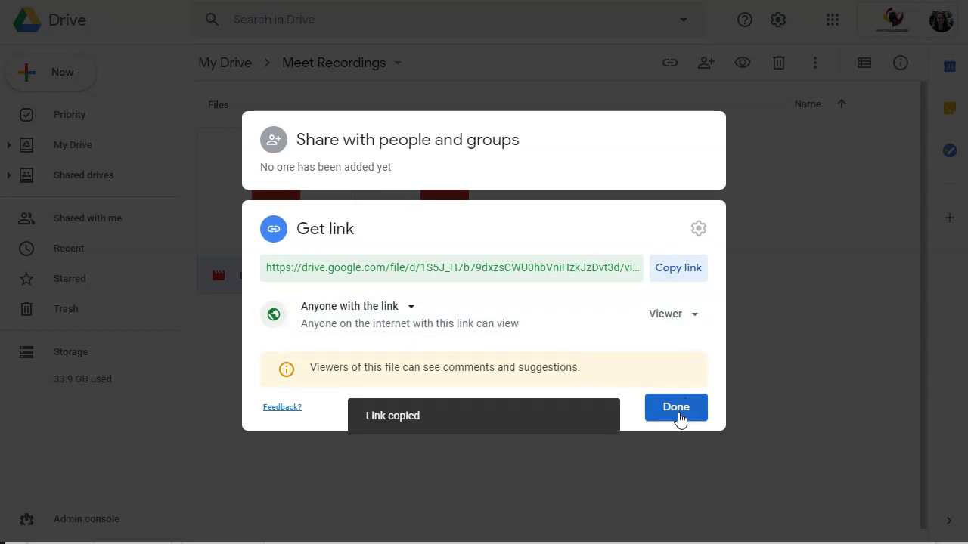
{"action": "left_click", "coordinate": [679, 415]}
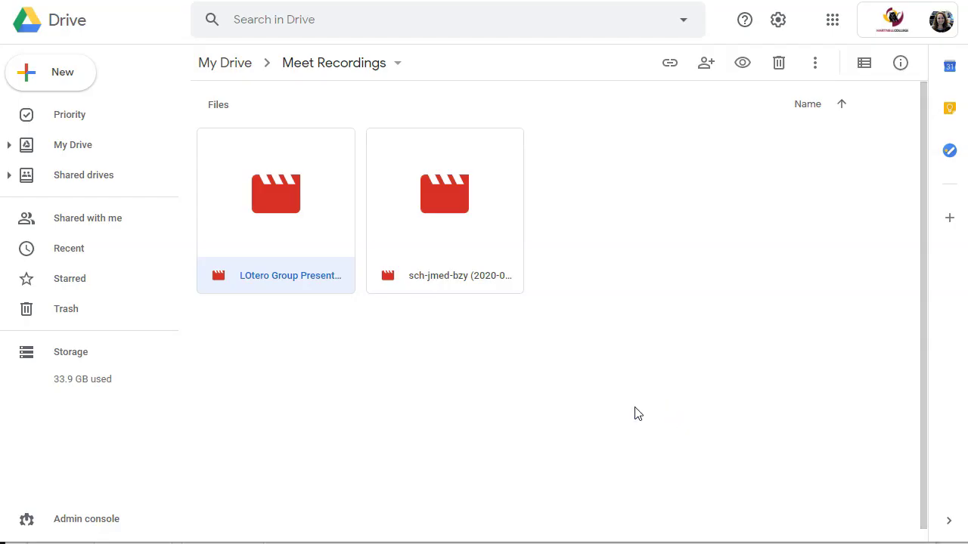